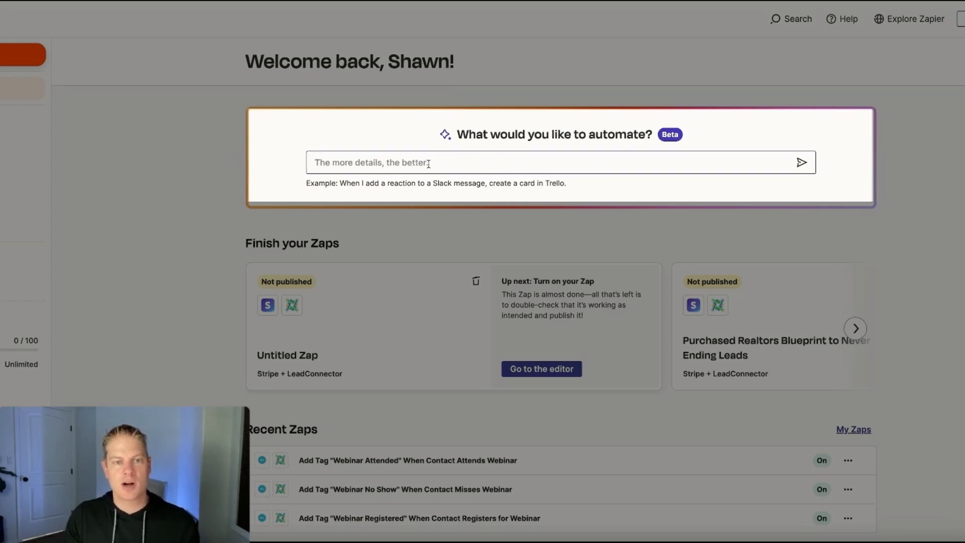
- Request an automation described as "send new facebook leads to leadconnector"
{"action": "left_click", "coordinate": [432, 164]}
{"action": "type", "text": "send"}
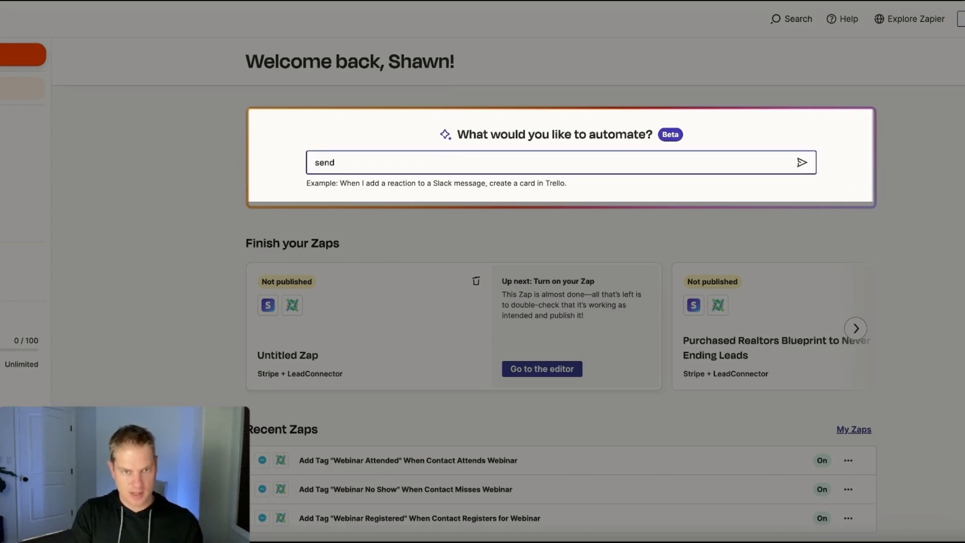
{"action": "type", "text": " new facebook leads to leadc"}
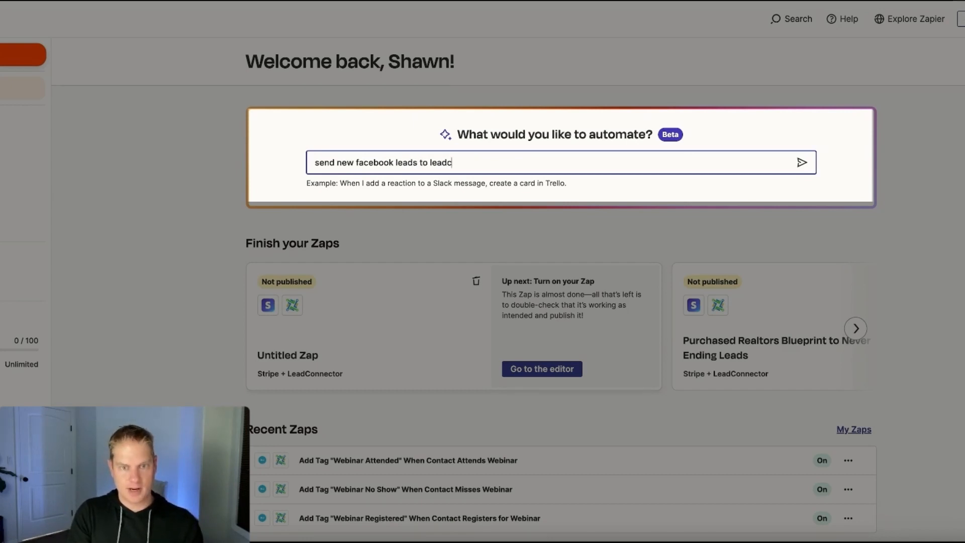
{"action": "type", "text": "onnector"}
{"action": "key", "text": "Return"}
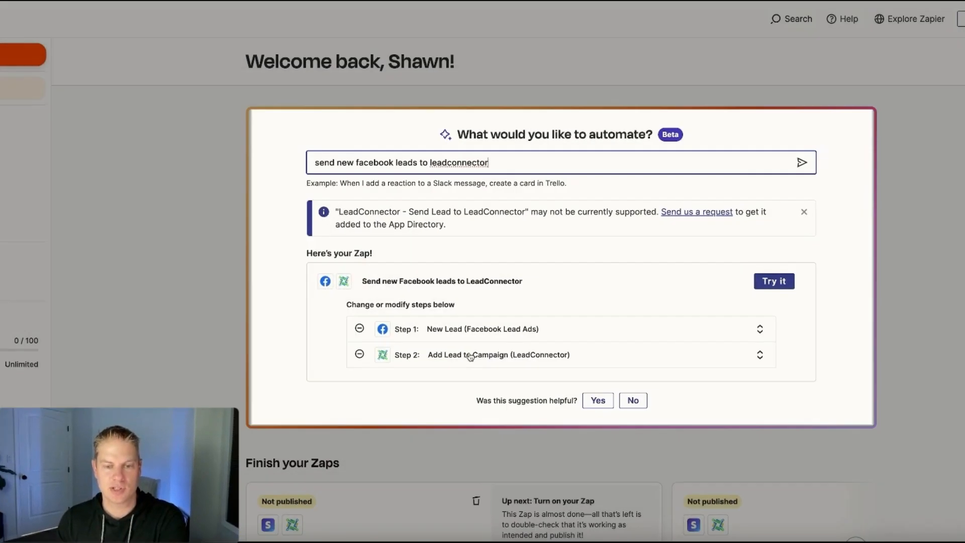
- Change the suggested Zap's second step to Add/Update Contact (LeadConnector) and open the Zap for editing
{"action": "left_click", "coordinate": [386, 367]}
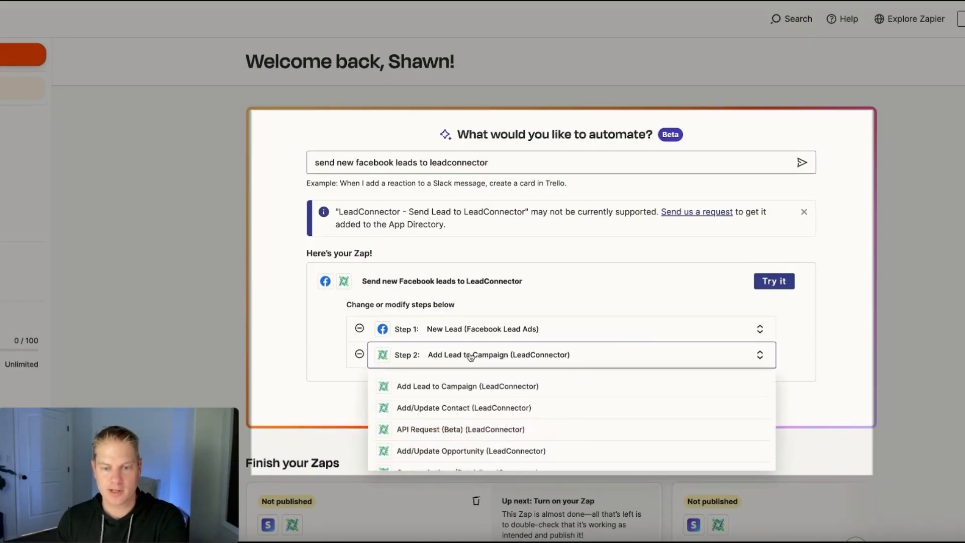
{"action": "left_click", "coordinate": [440, 409]}
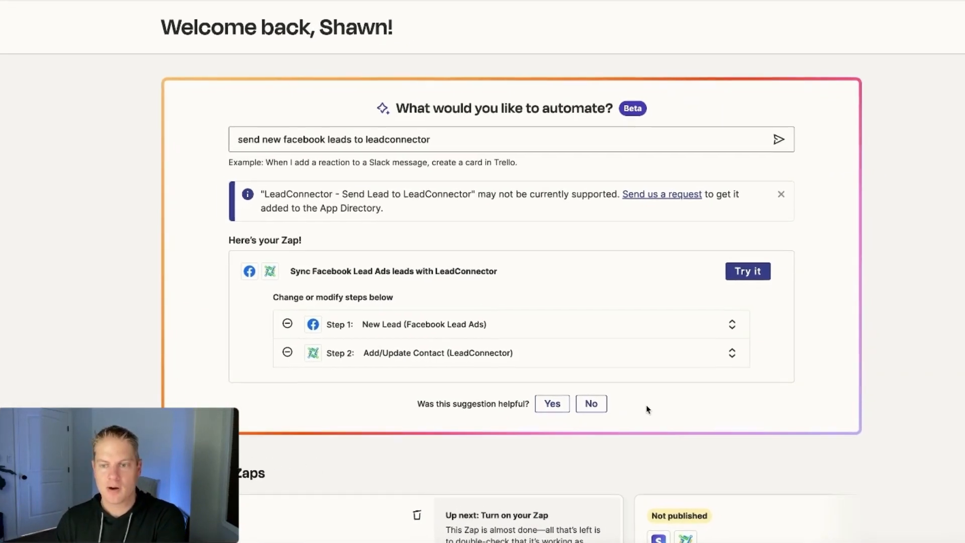
{"action": "left_click", "coordinate": [731, 266]}
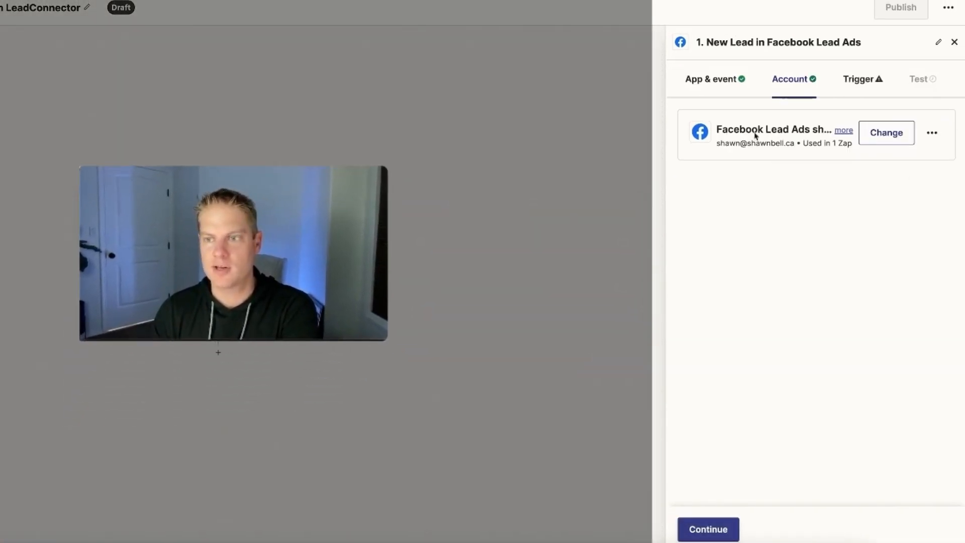
- Accept the connected Facebook Lead Ads account, choose the personal-name Facebook page for the trigger, and keep the form at Default (Any Form)
{"action": "left_click", "coordinate": [708, 529]}
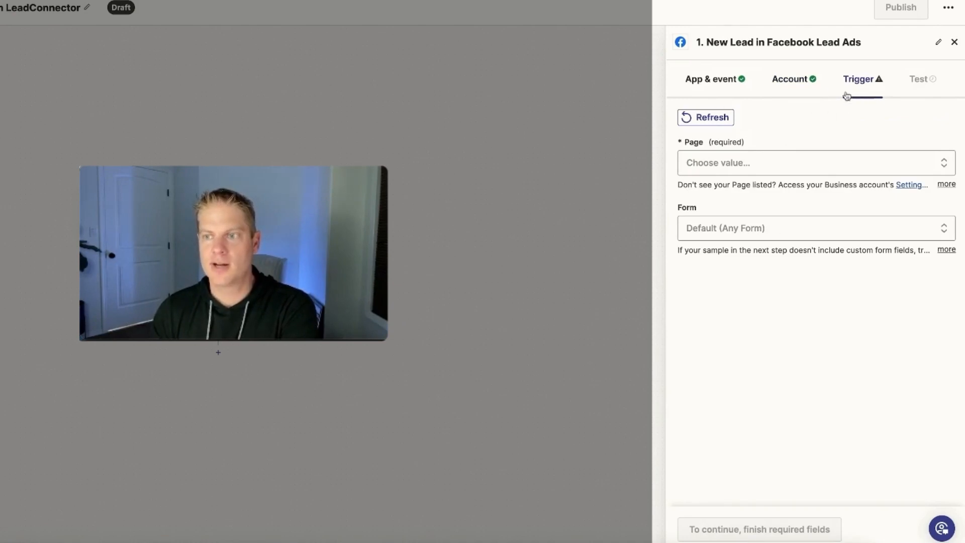
{"action": "left_click", "coordinate": [814, 163]}
{"action": "left_click", "coordinate": [736, 350]}
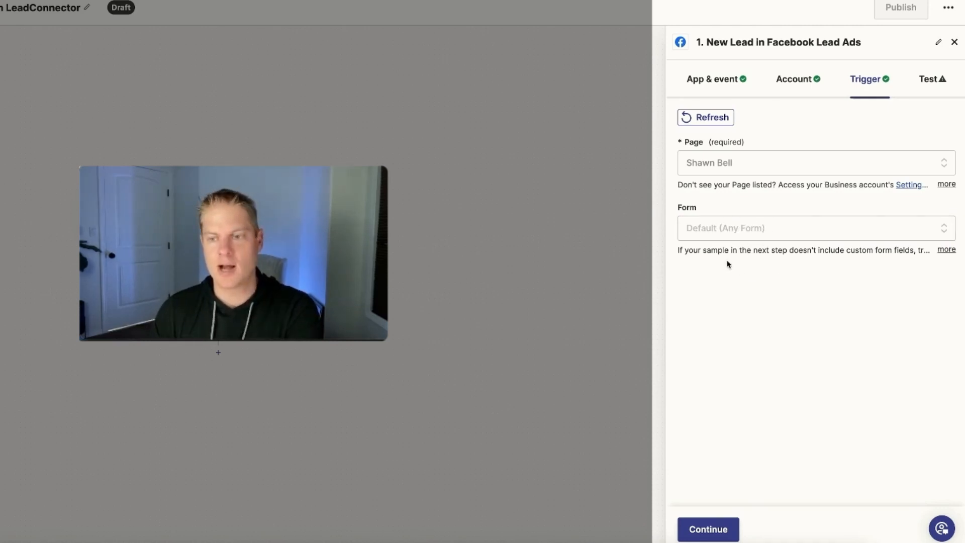
{"action": "left_click", "coordinate": [728, 235]}
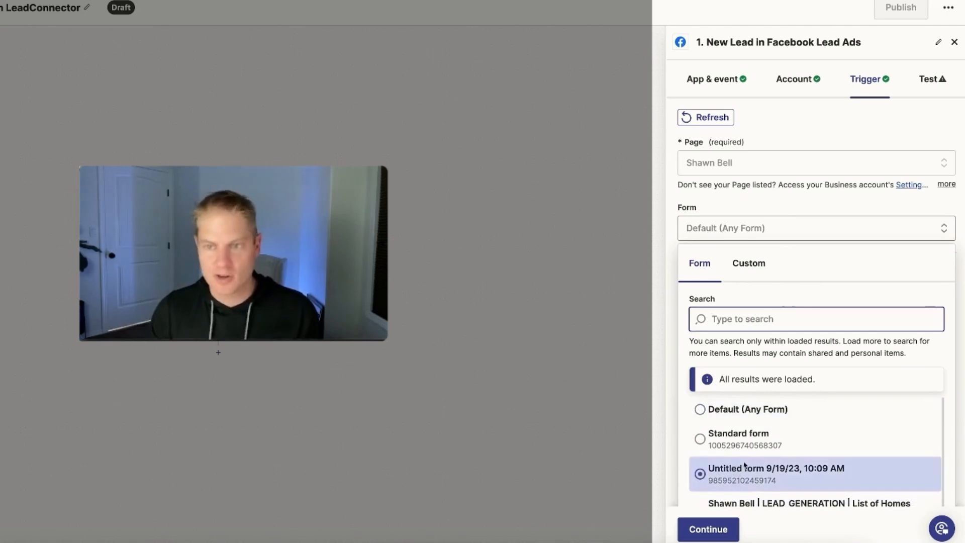
{"action": "left_click", "coordinate": [738, 438]}
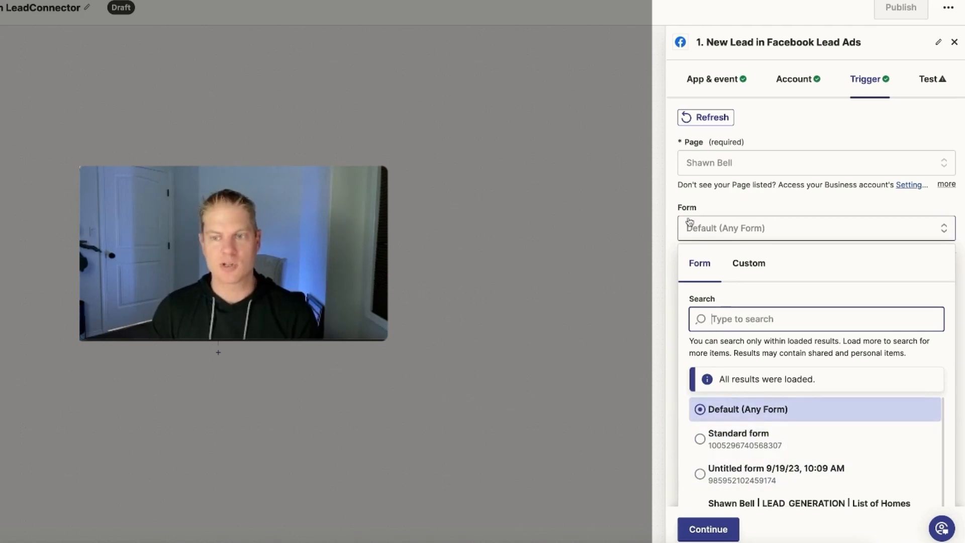
{"action": "left_click", "coordinate": [721, 204]}
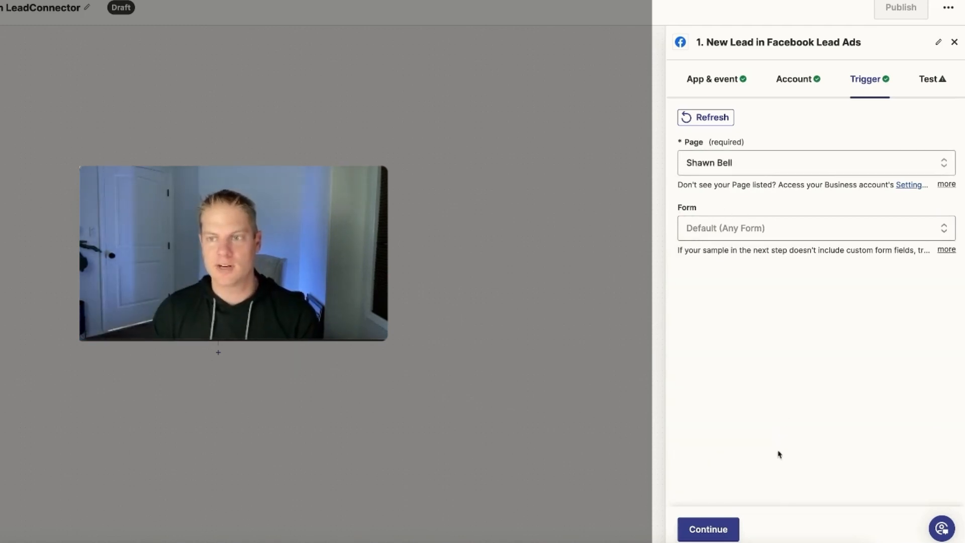
- Test the New Lead trigger and continue with the Lead A record
{"action": "left_click", "coordinate": [706, 528]}
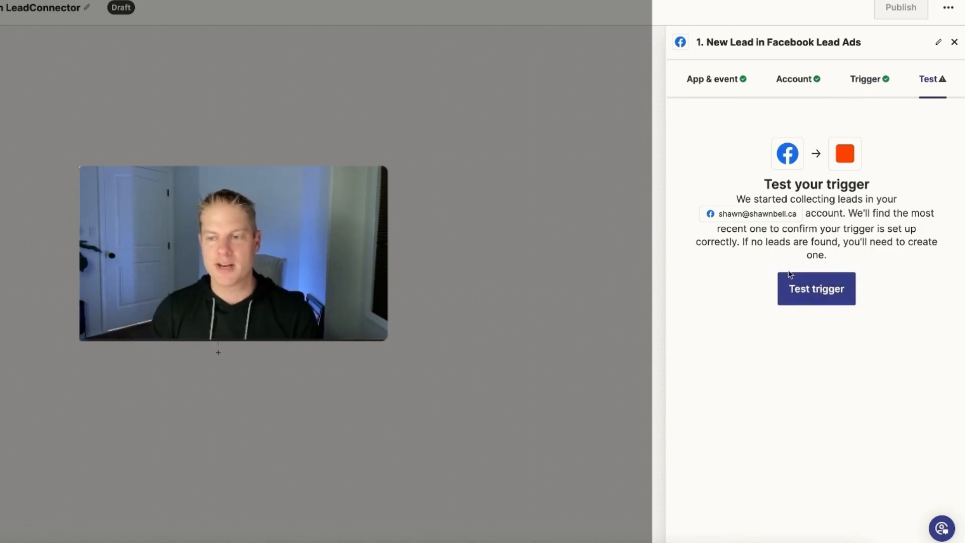
{"action": "left_click", "coordinate": [811, 291]}
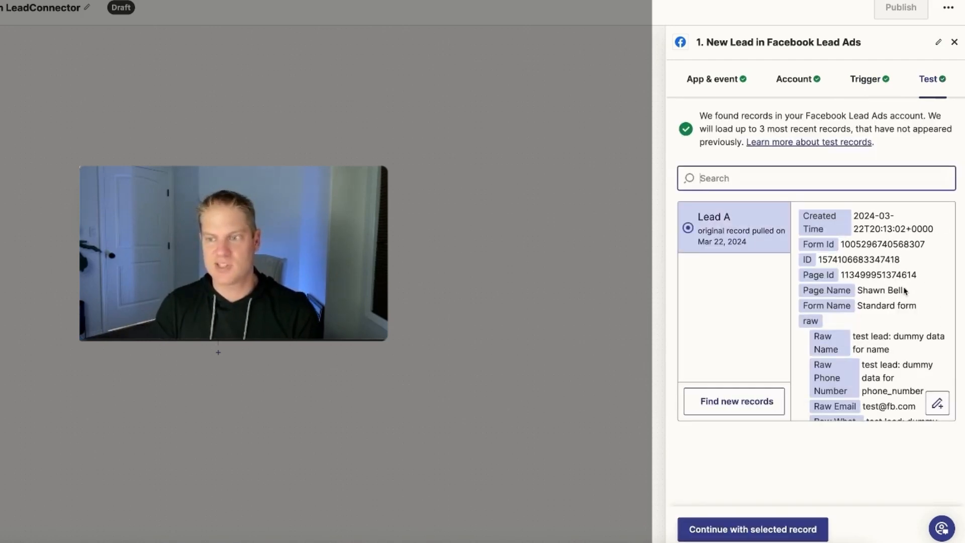
{"action": "left_click", "coordinate": [750, 532]}
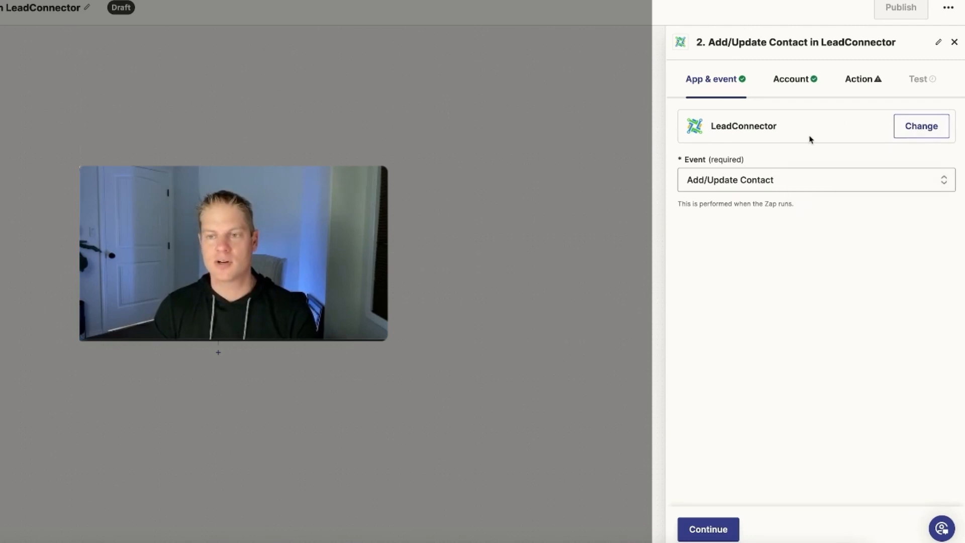
- Confirm Add/Update Contact as the action event and accept the connected LeadConnector account
{"action": "left_click", "coordinate": [763, 180]}
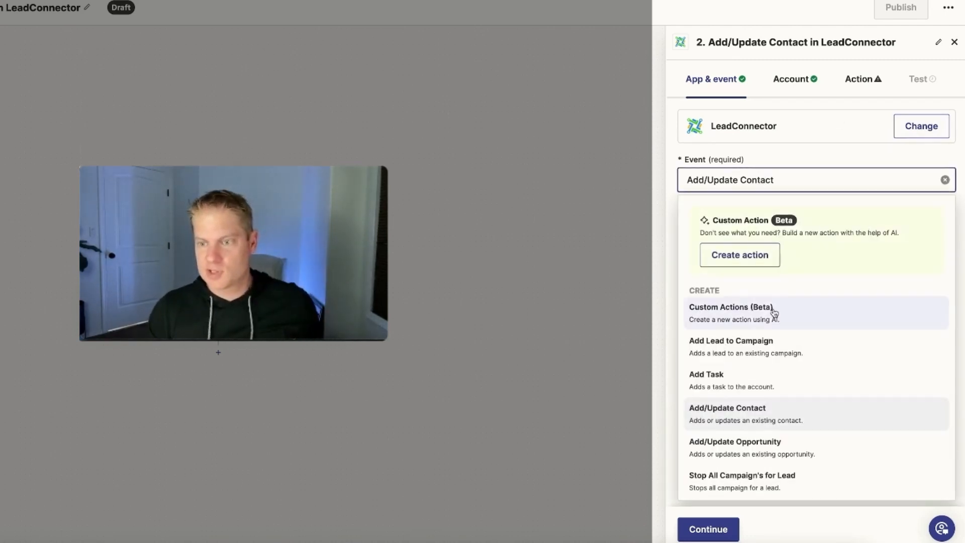
{"action": "scroll", "coordinate": [765, 352], "scroll_direction": "down", "scroll_amount": 2}
{"action": "scroll", "coordinate": [768, 357], "scroll_direction": "up", "scroll_amount": 2}
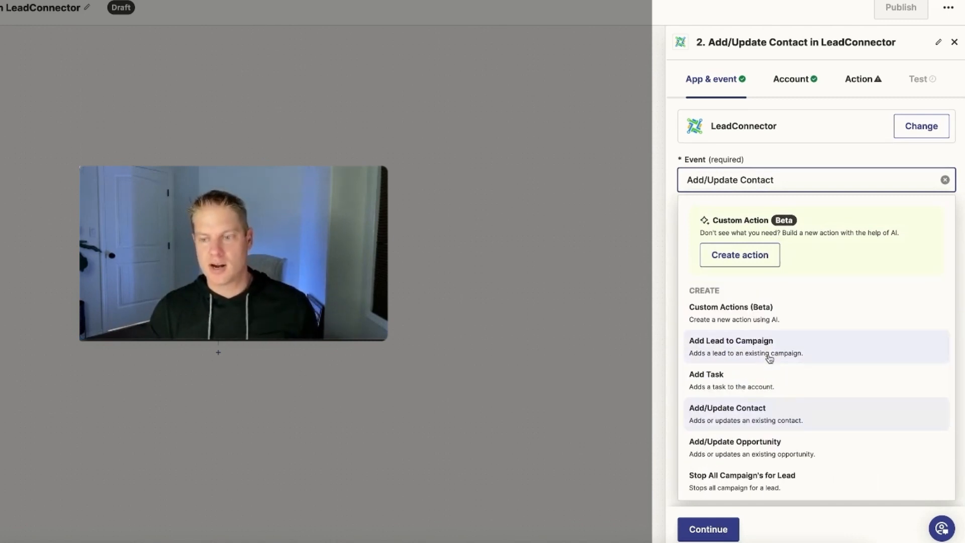
{"action": "scroll", "coordinate": [766, 359], "scroll_direction": "down", "scroll_amount": 1}
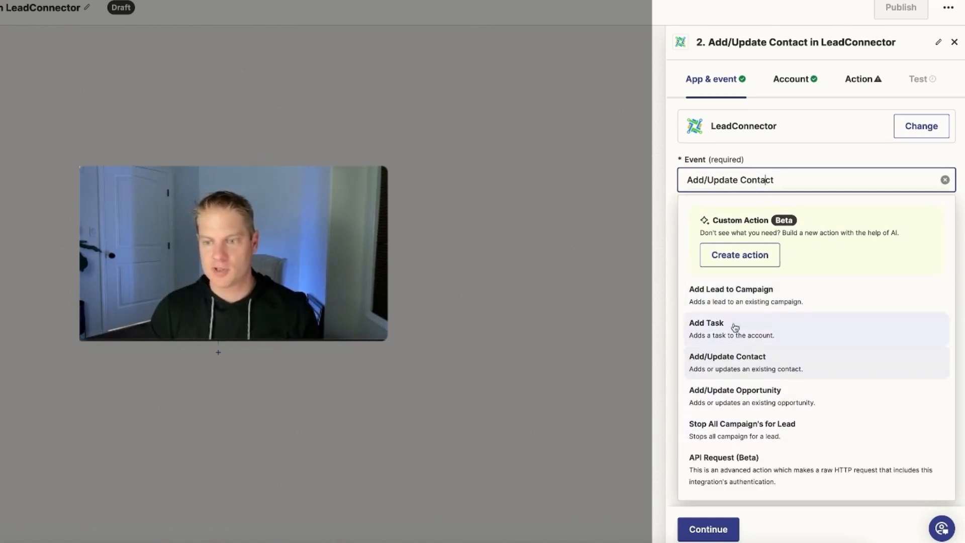
{"action": "left_click", "coordinate": [745, 359]}
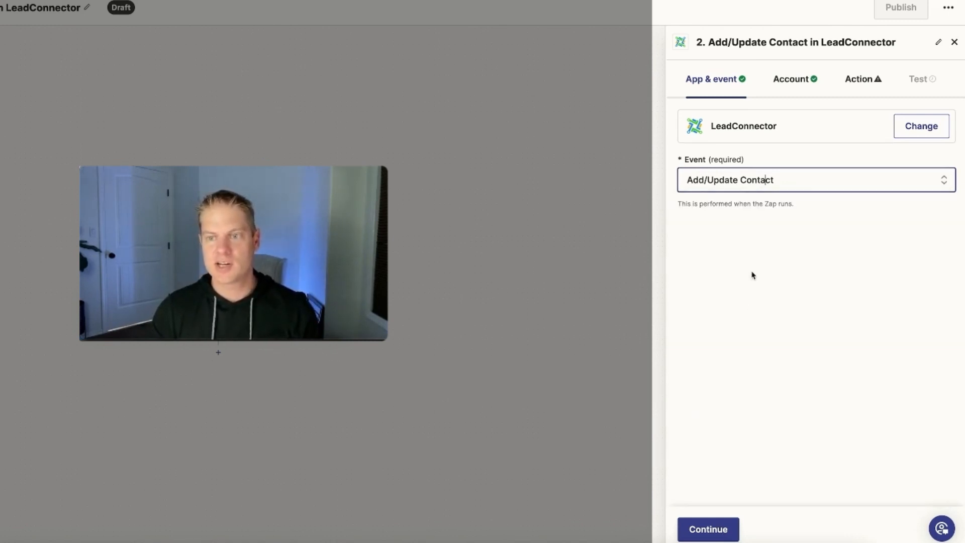
{"action": "left_click", "coordinate": [706, 531]}
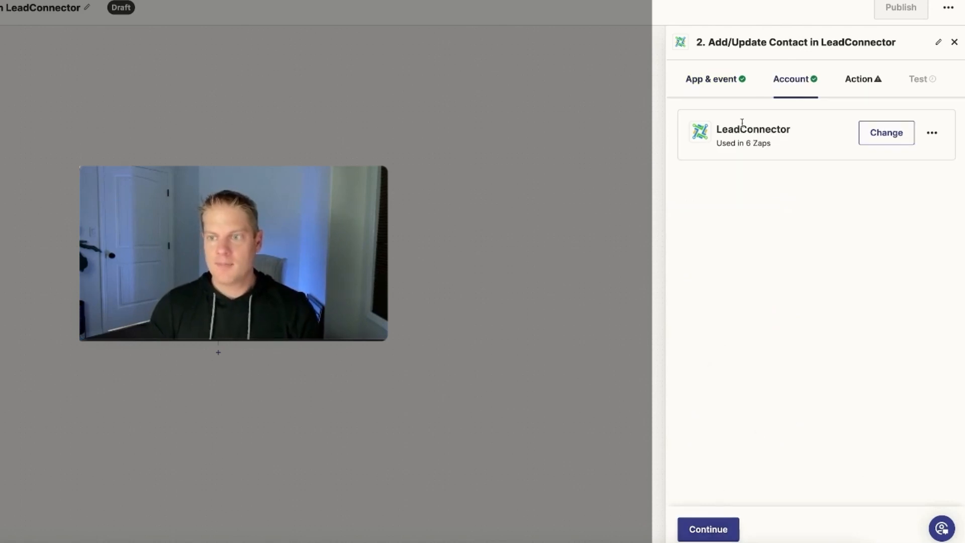
{"action": "left_click", "coordinate": [704, 530]}
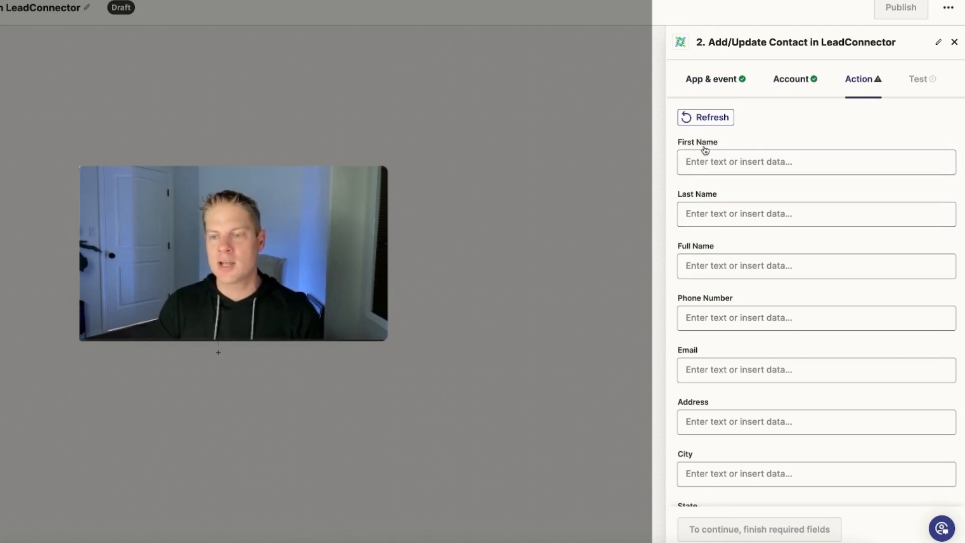
{"action": "left_click", "coordinate": [710, 164]}
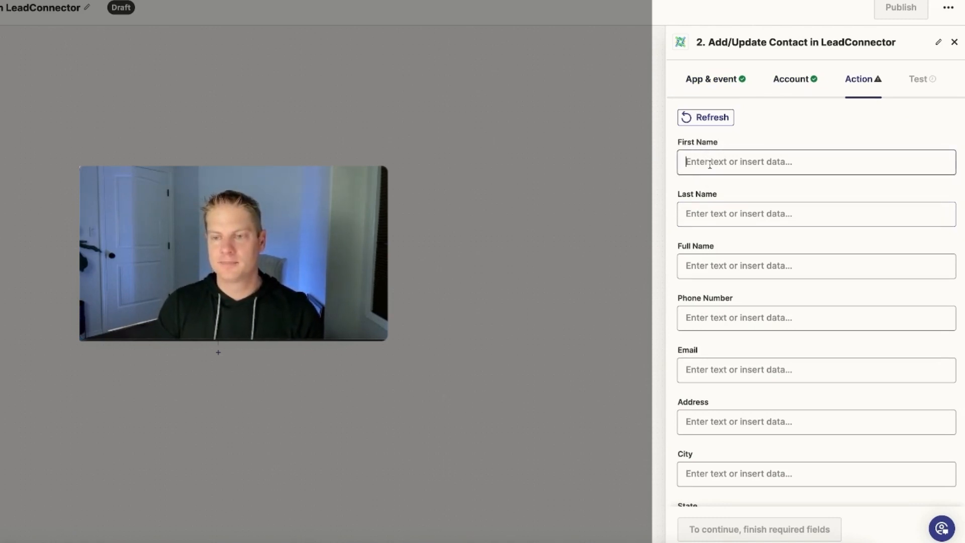
{"action": "scroll", "coordinate": [750, 310], "scroll_direction": "down", "scroll_amount": 2}
{"action": "scroll", "coordinate": [926, 282], "scroll_direction": "down", "scroll_amount": 2}
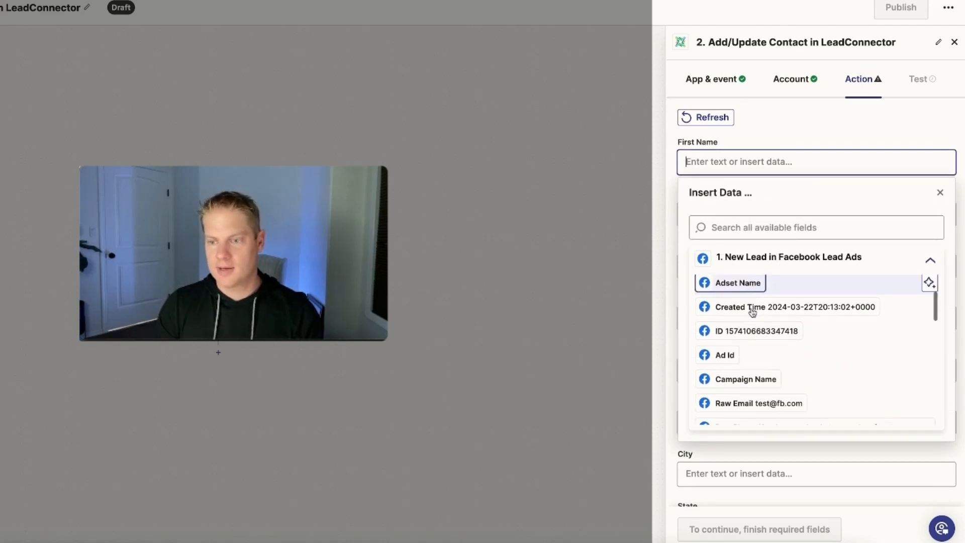
{"action": "scroll", "coordinate": [926, 312], "scroll_direction": "up", "scroll_amount": 4}
{"action": "left_click", "coordinate": [743, 228]}
{"action": "type", "text": "name"}
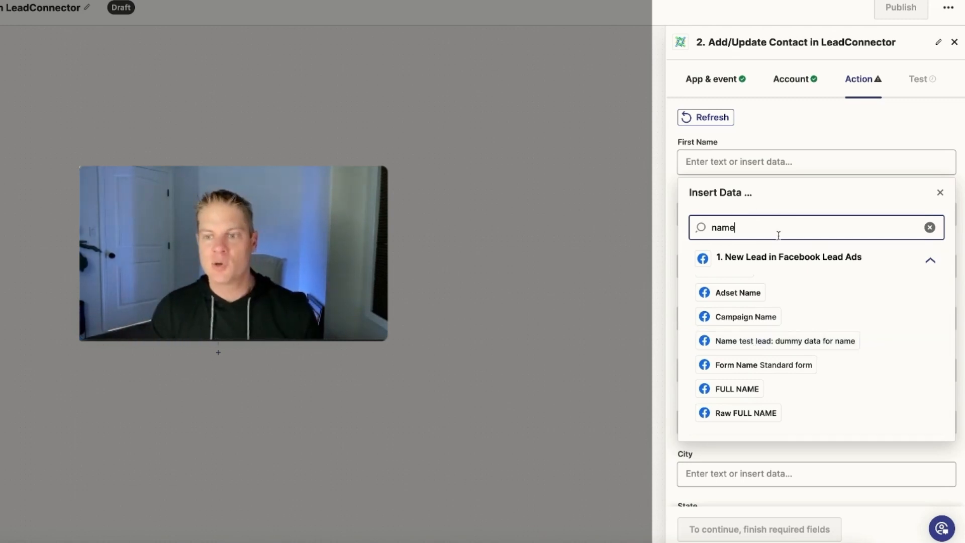
{"action": "left_click", "coordinate": [762, 137]}
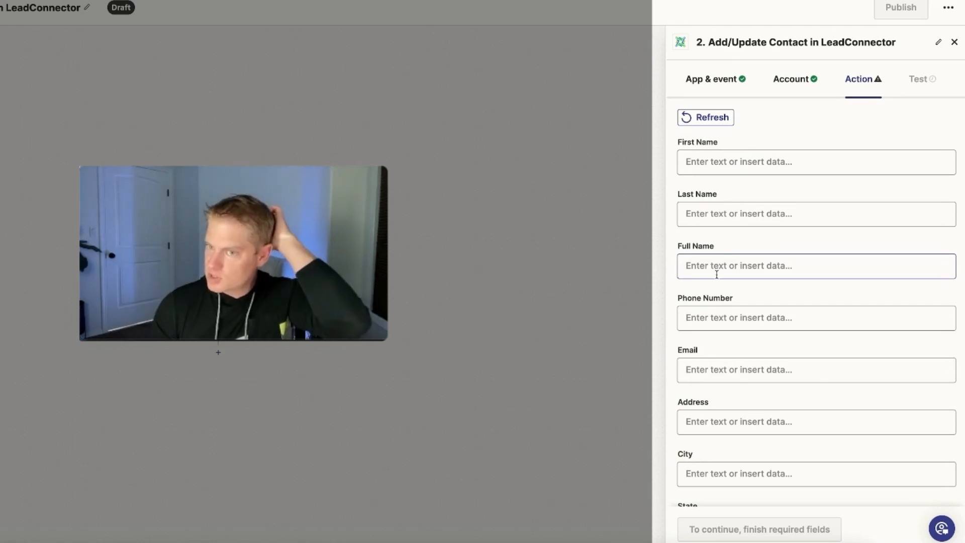
- Map the contact's Full Name to the Name field of the Facebook lead, searching the available fields for "name"
{"action": "left_click", "coordinate": [716, 274]}
{"action": "left_click", "coordinate": [743, 325]}
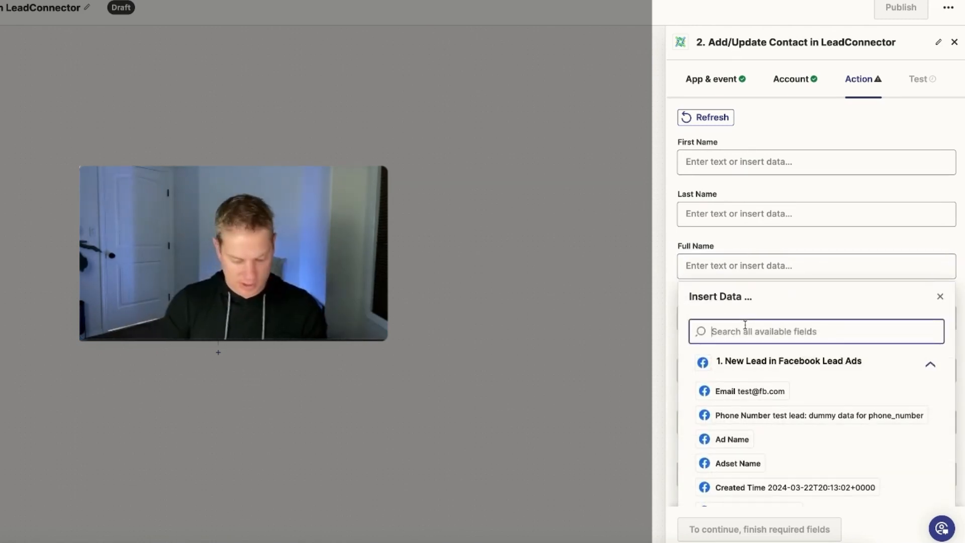
{"action": "type", "text": "name"}
{"action": "scroll", "coordinate": [777, 467], "scroll_direction": "down", "scroll_amount": 3}
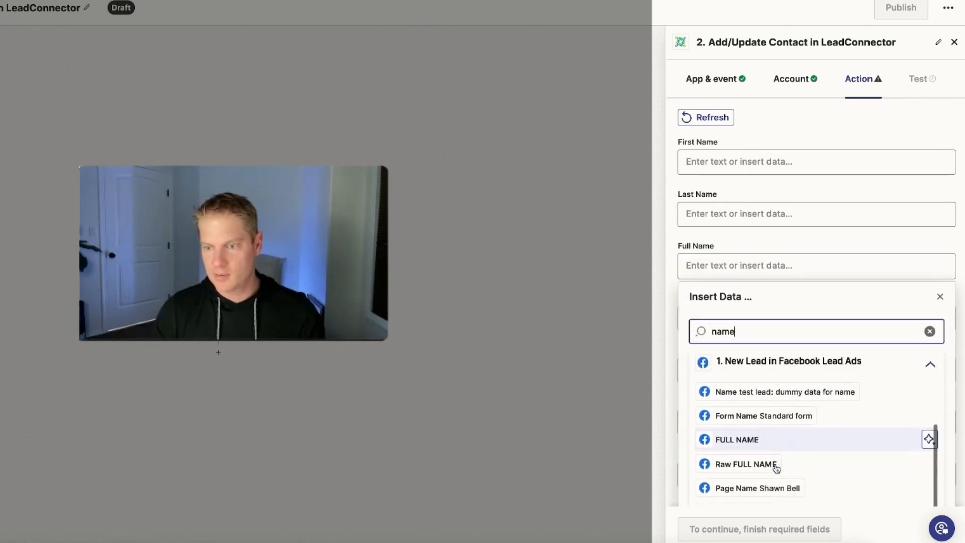
{"action": "scroll", "coordinate": [814, 467], "scroll_direction": "up", "scroll_amount": 3}
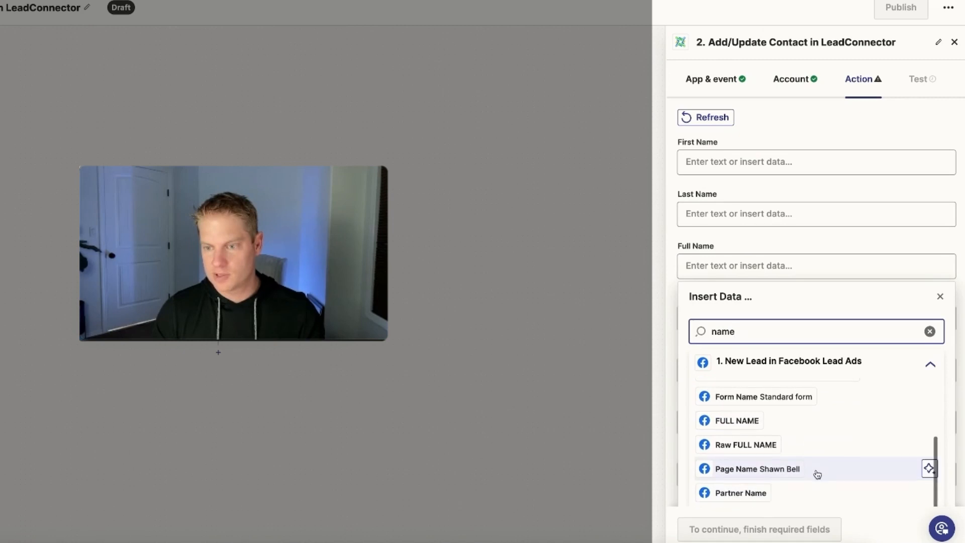
{"action": "left_click", "coordinate": [808, 442]}
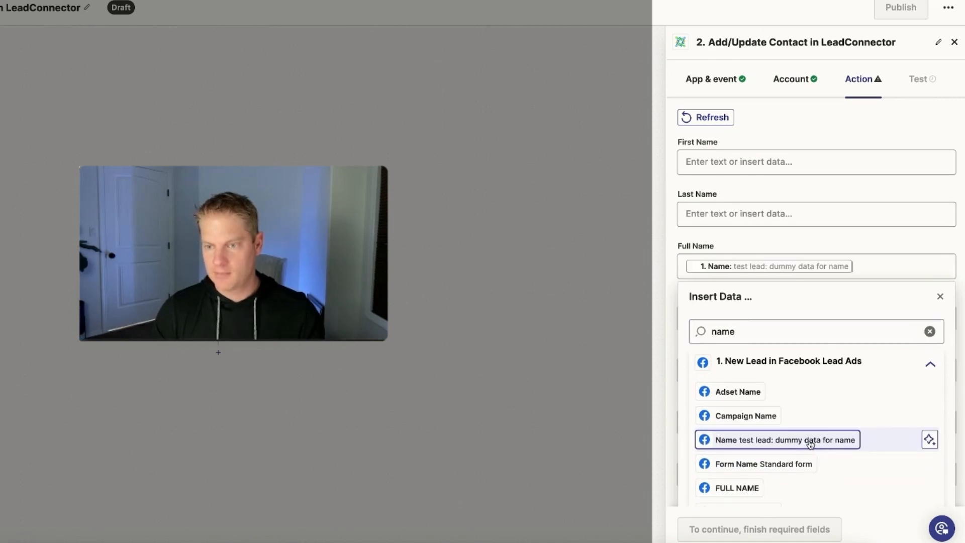
{"action": "left_click", "coordinate": [818, 246]}
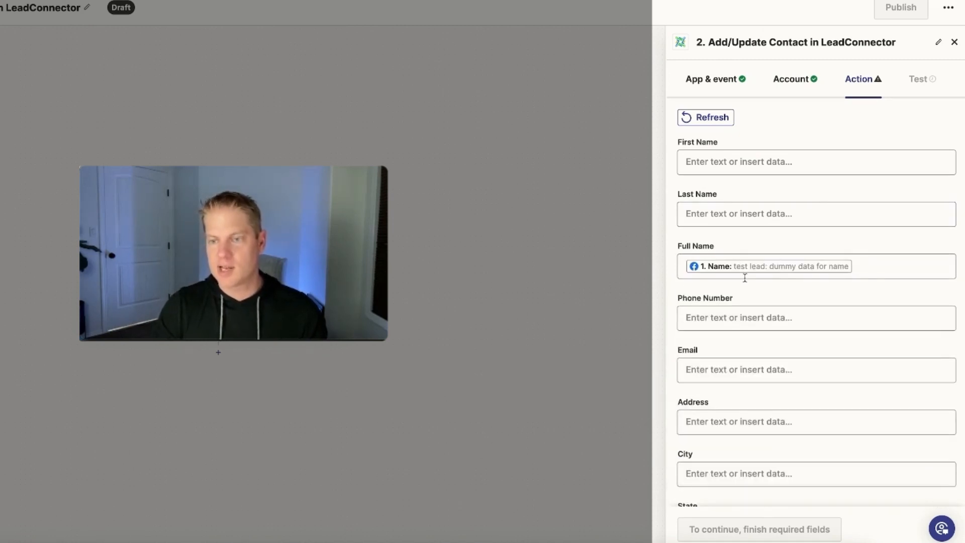
{"action": "left_click", "coordinate": [757, 271]}
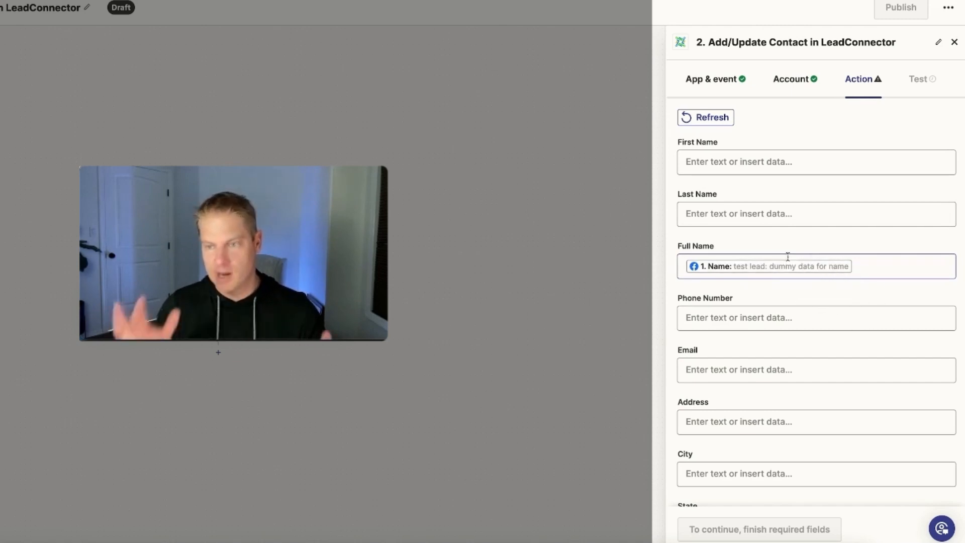
- Map the contact's Phone Number and Email to the matching Phone Number and Email fields of the Facebook lead
{"action": "left_click", "coordinate": [791, 317]}
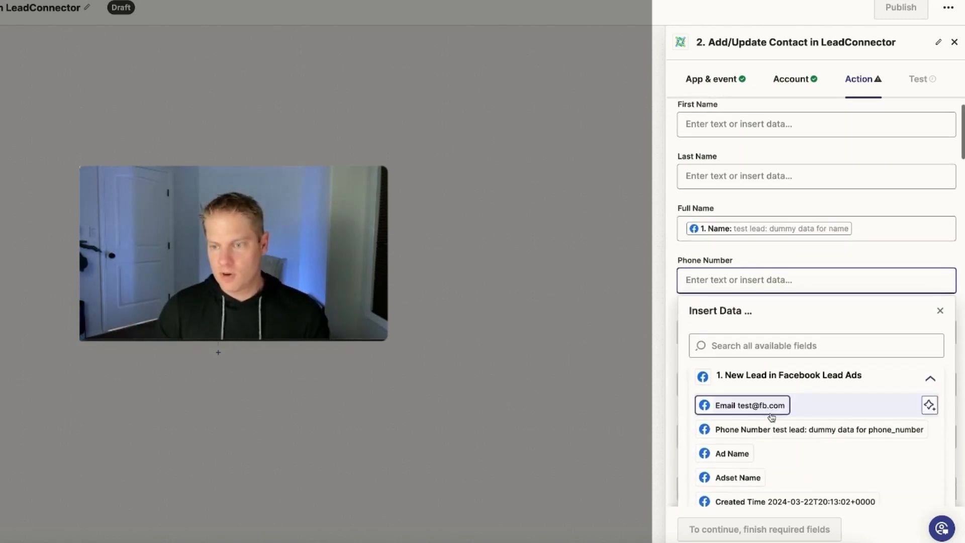
{"action": "left_click", "coordinate": [781, 433]}
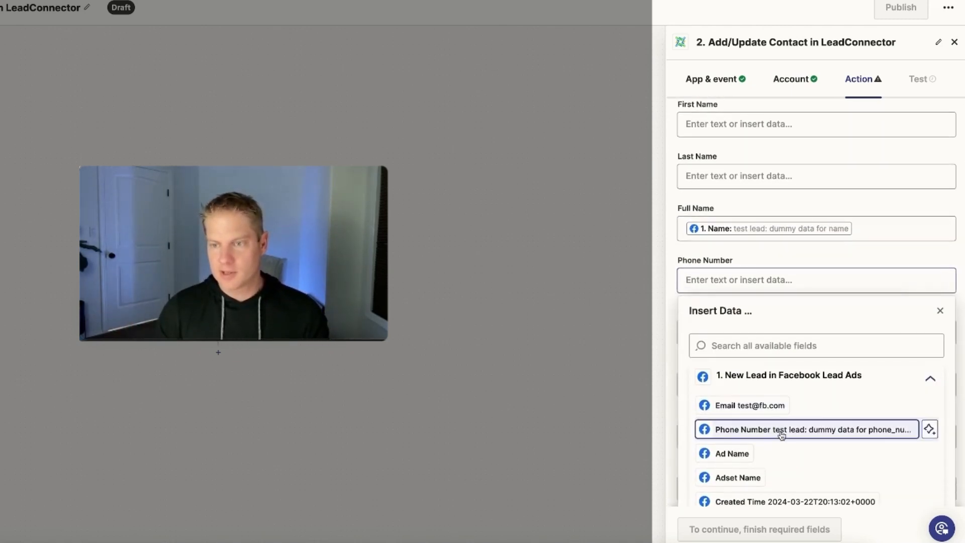
{"action": "left_click", "coordinate": [773, 259]}
{"action": "left_click", "coordinate": [721, 334]}
{"action": "left_click", "coordinate": [736, 457]}
{"action": "left_click", "coordinate": [735, 308]}
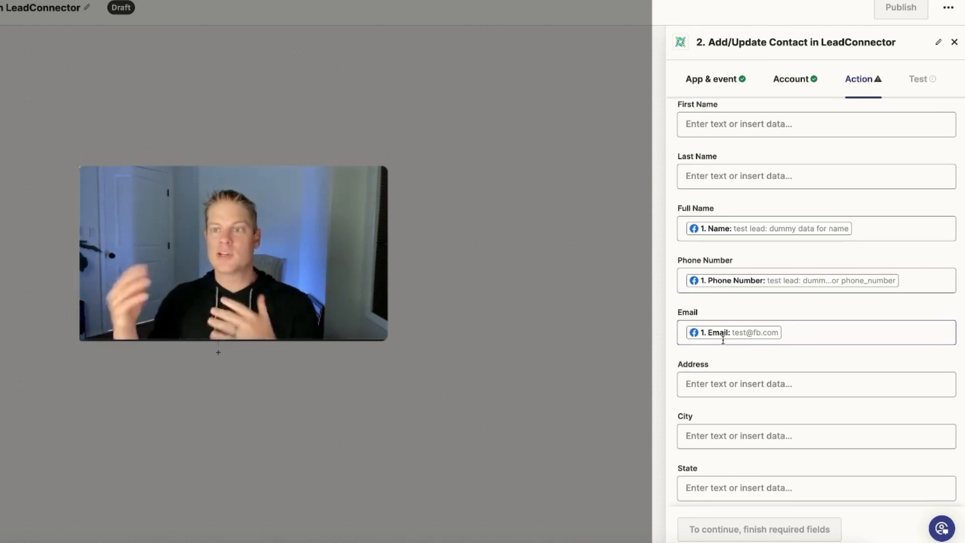
{"action": "scroll", "coordinate": [717, 306], "scroll_direction": "down", "scroll_amount": 1}
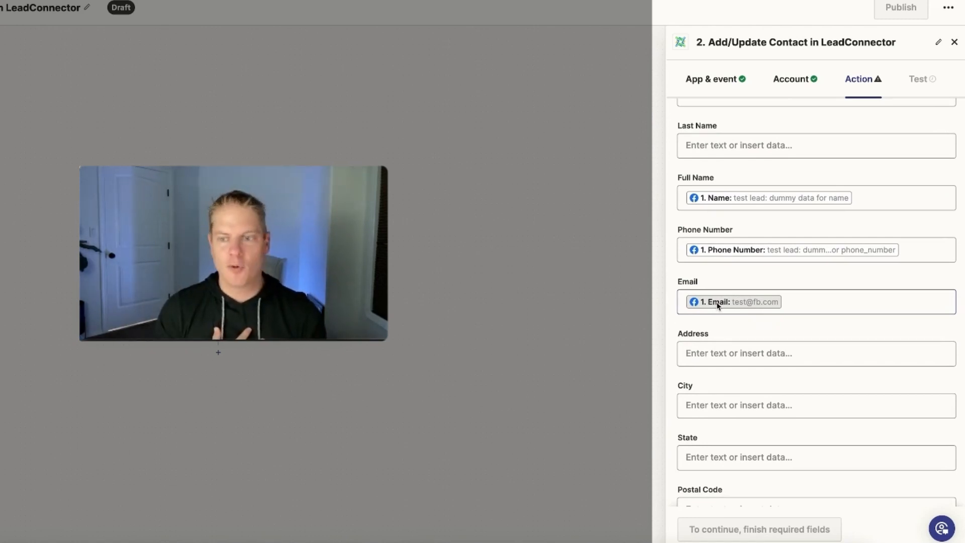
{"action": "scroll", "coordinate": [717, 306], "scroll_direction": "down", "scroll_amount": 1}
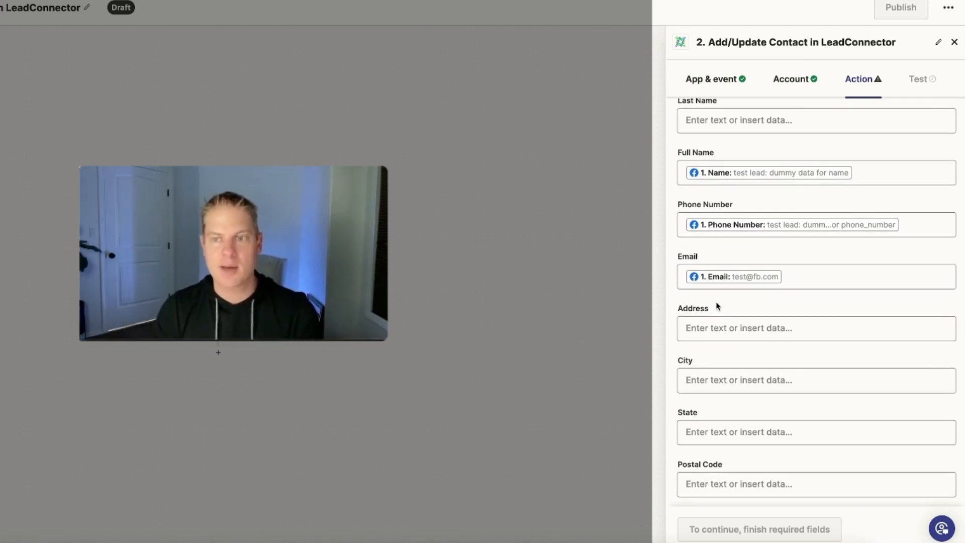
- Enter "Facebook Lead" as the contact's tag in the Add/Update Contact action
{"action": "scroll", "coordinate": [742, 324], "scroll_direction": "down", "scroll_amount": 3}
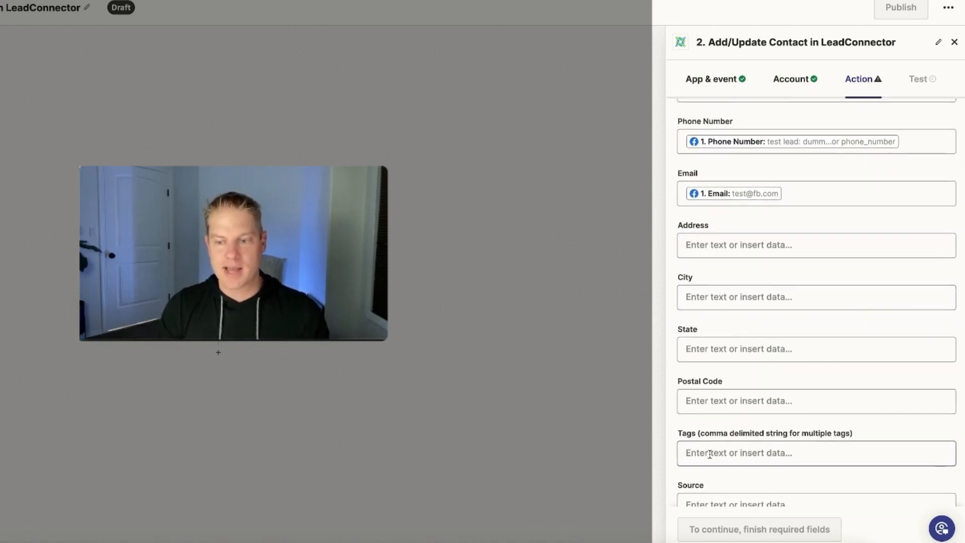
{"action": "left_click", "coordinate": [709, 454]}
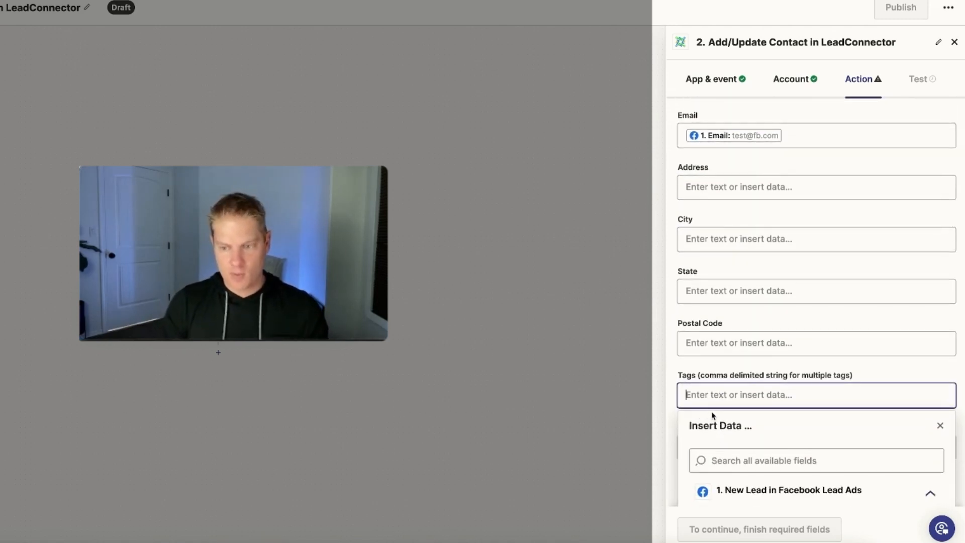
{"action": "type", "text": "Faceboo"}
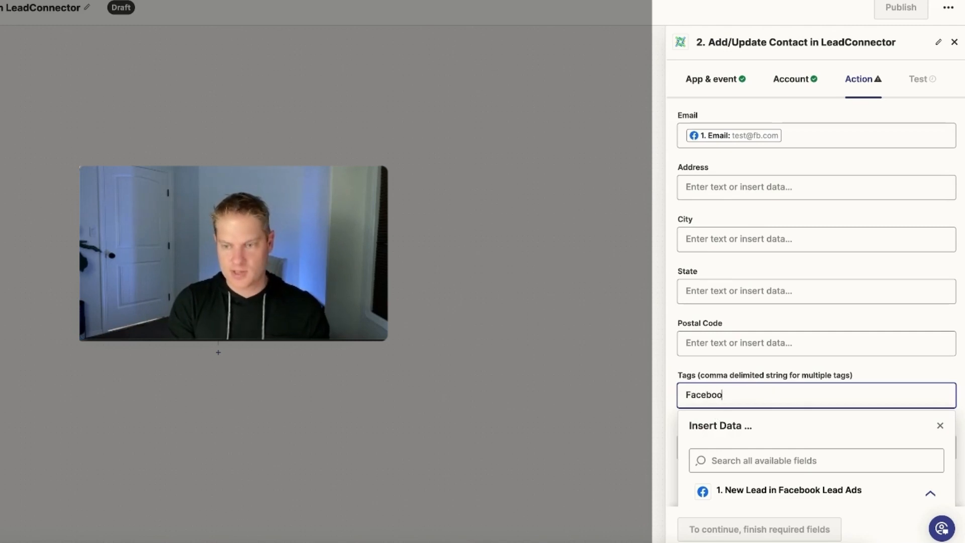
{"action": "type", "text": "k Lead"}
{"action": "key", "text": "Return"}
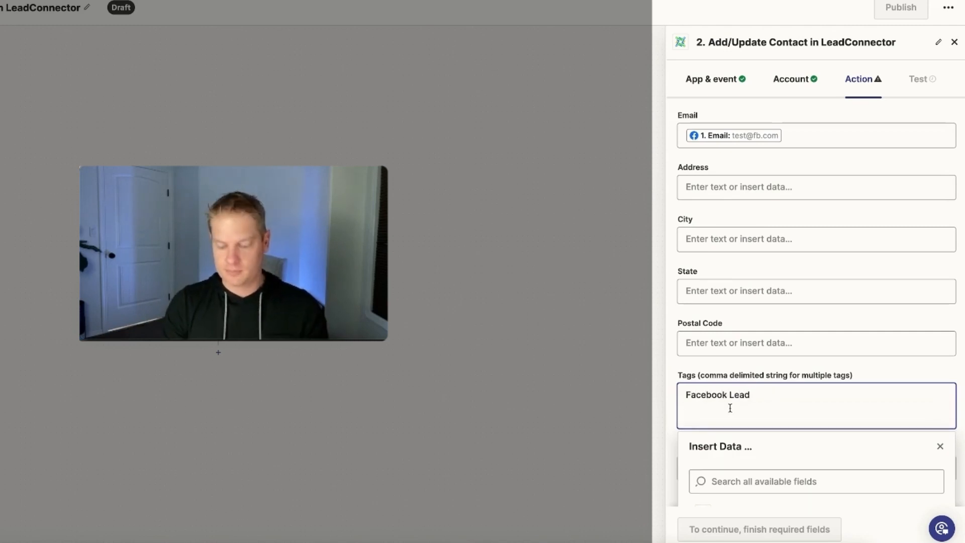
{"action": "key", "text": "BackSpace"}
{"action": "left_click", "coordinate": [835, 366]}
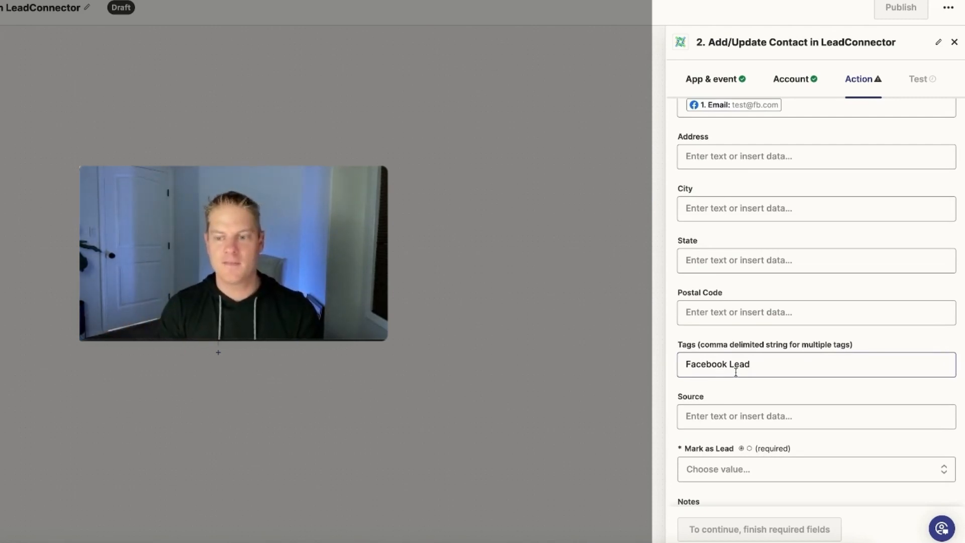
- Set the contact's Source to "Facebook"
{"action": "scroll", "coordinate": [736, 372], "scroll_direction": "down", "scroll_amount": 3}
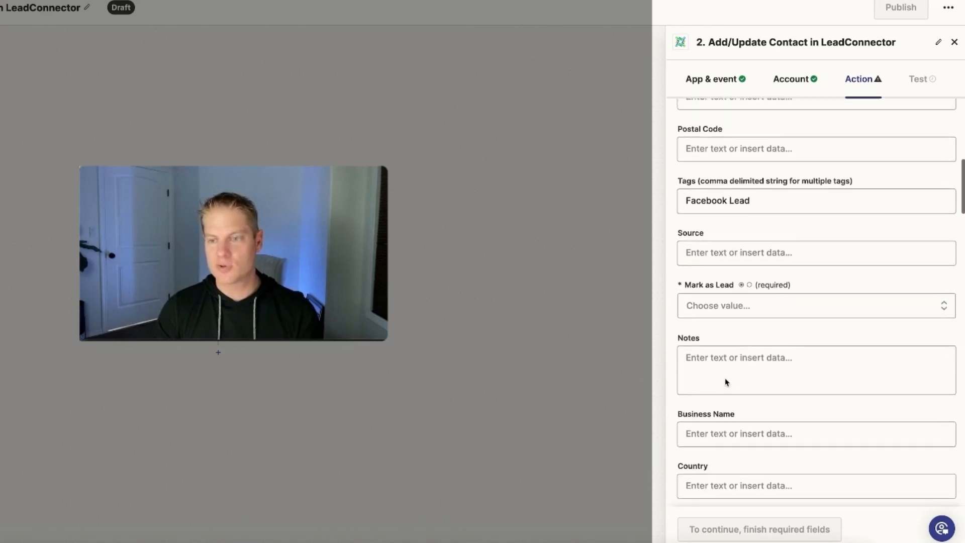
{"action": "left_click", "coordinate": [712, 323]}
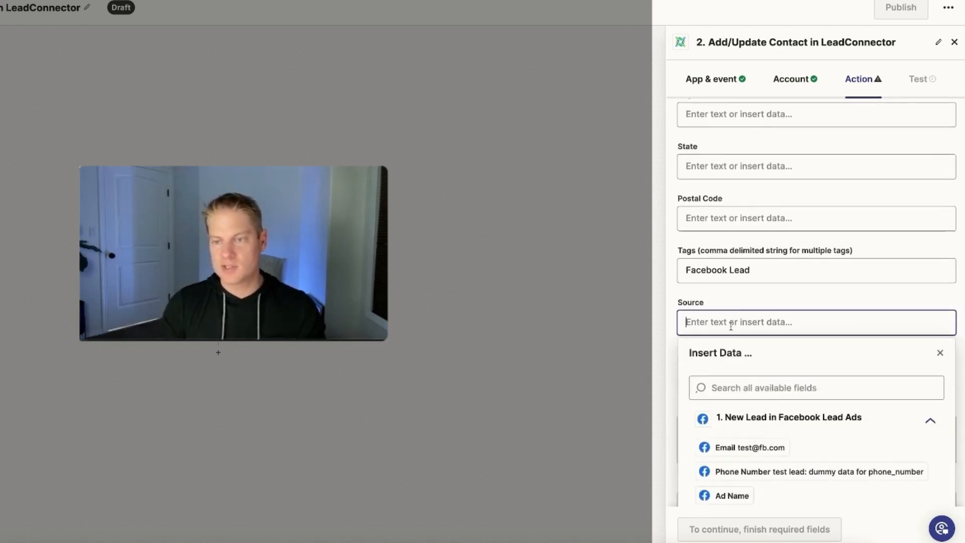
{"action": "type", "text": "Facebook L"}
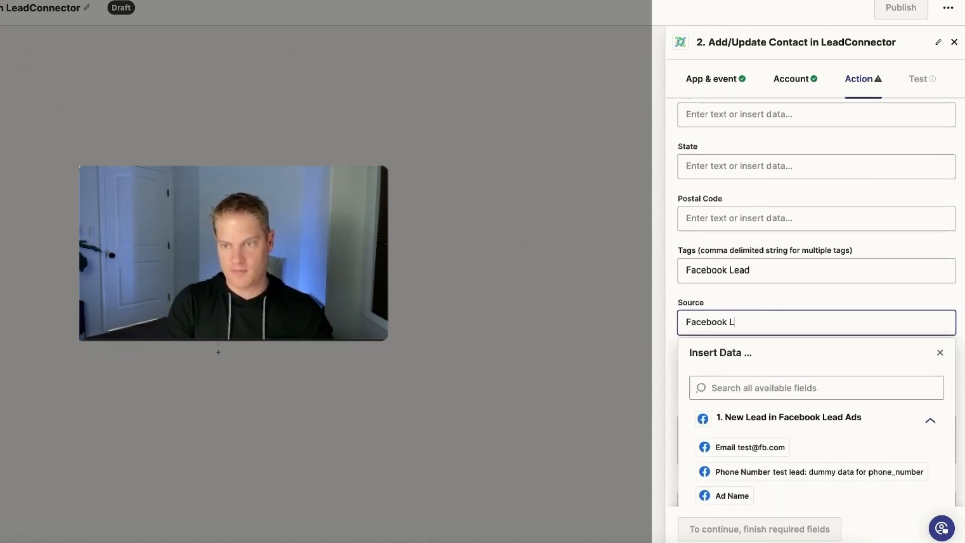
{"action": "key", "text": "Return"}
{"action": "key", "text": "BackSpace"}
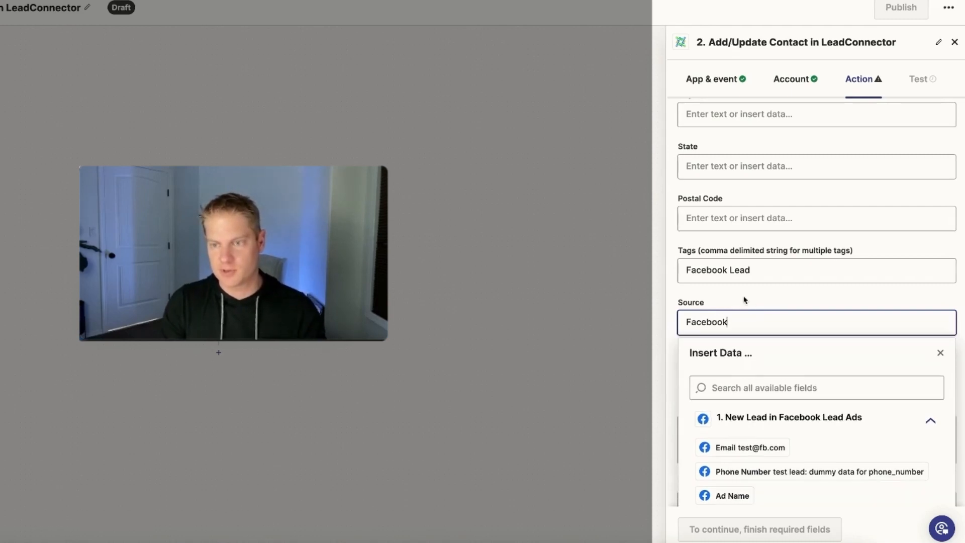
{"action": "left_click", "coordinate": [744, 300]}
{"action": "scroll", "coordinate": [741, 302], "scroll_direction": "up", "scroll_amount": 1}
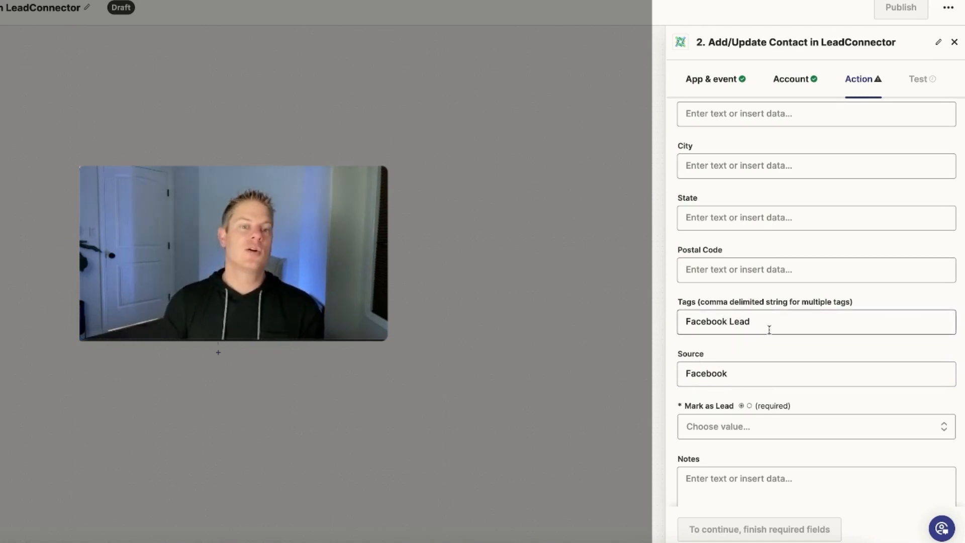
- Set the required Mark as Lead option to True for the contact
{"action": "scroll", "coordinate": [773, 327], "scroll_direction": "down", "scroll_amount": 1}
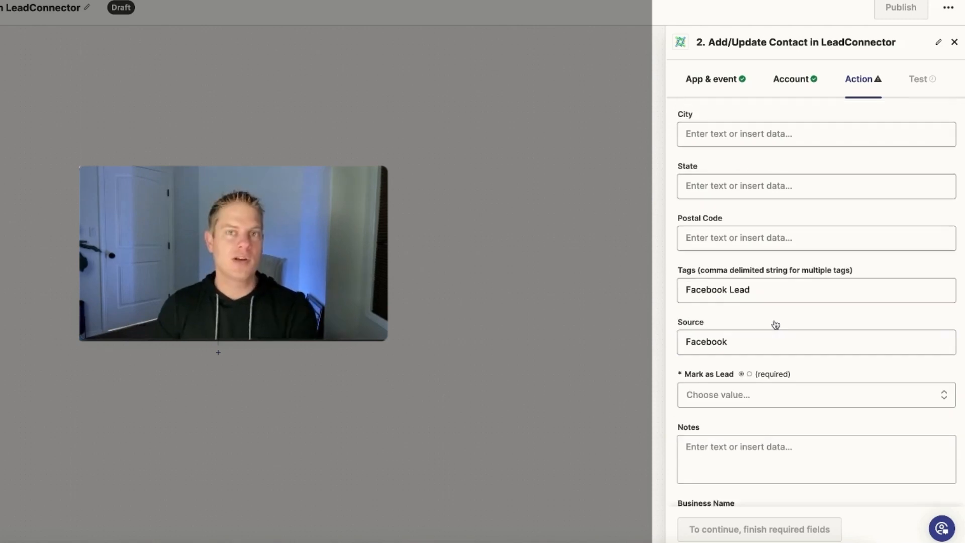
{"action": "scroll", "coordinate": [754, 336], "scroll_direction": "down", "scroll_amount": 1}
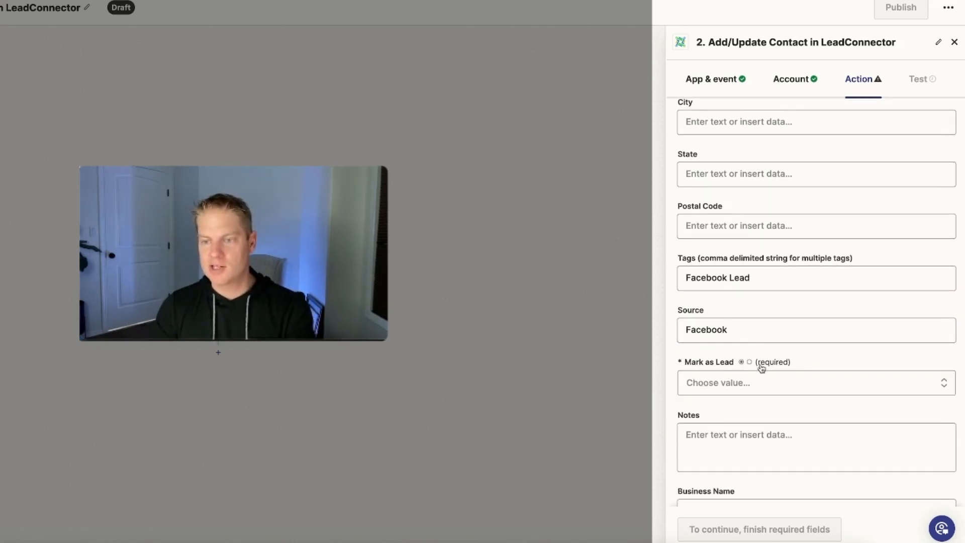
{"action": "left_click", "coordinate": [762, 383]}
{"action": "scroll", "coordinate": [754, 439], "scroll_direction": "down", "scroll_amount": 3}
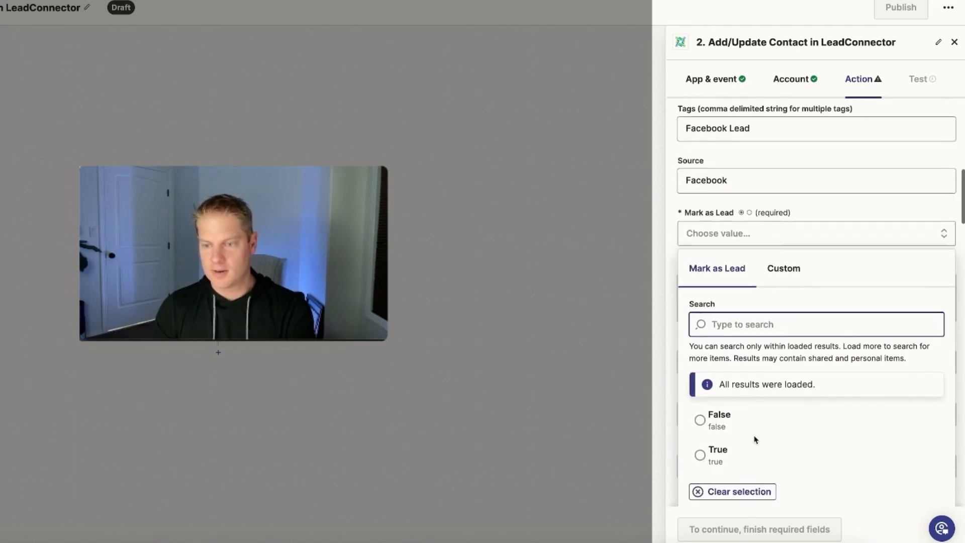
{"action": "left_click", "coordinate": [701, 448]}
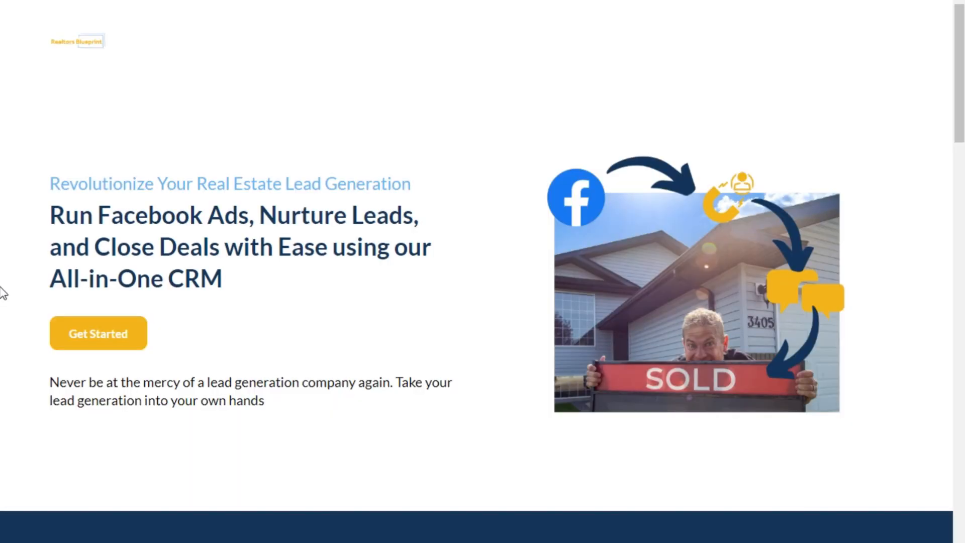
{"action": "scroll", "coordinate": [4, 291], "scroll_direction": "down", "scroll_amount": 15}
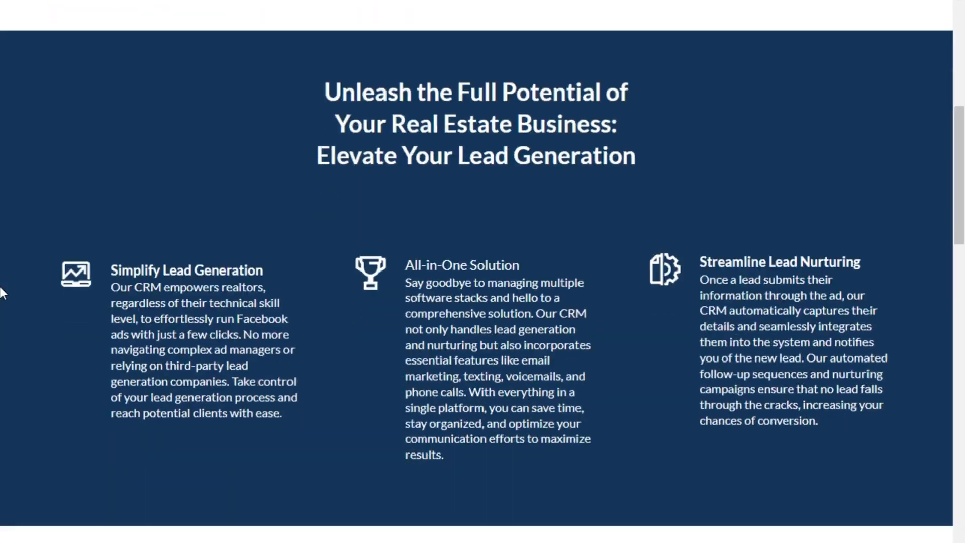
{"action": "scroll", "coordinate": [4, 291], "scroll_direction": "down", "scroll_amount": 15}
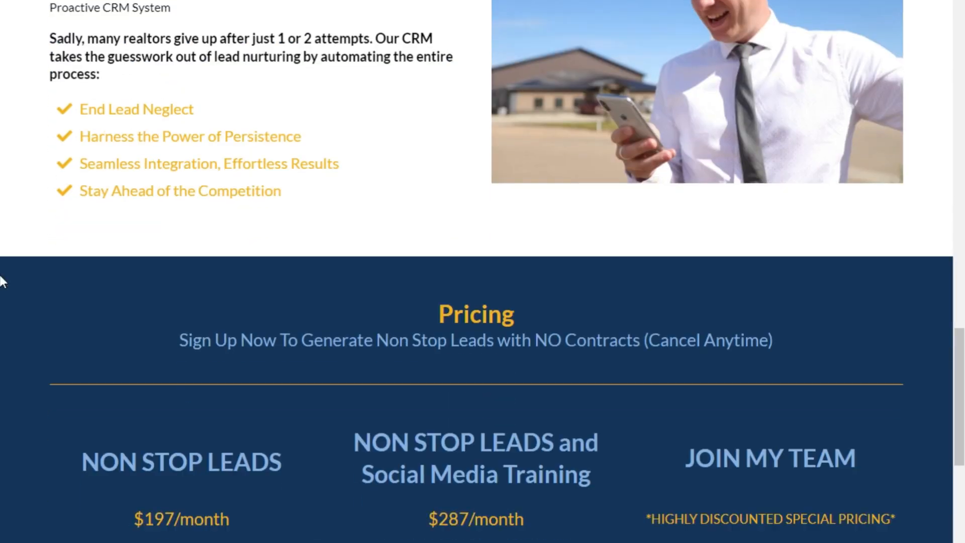
{"action": "scroll", "coordinate": [97, 452], "scroll_direction": "down", "scroll_amount": 2}
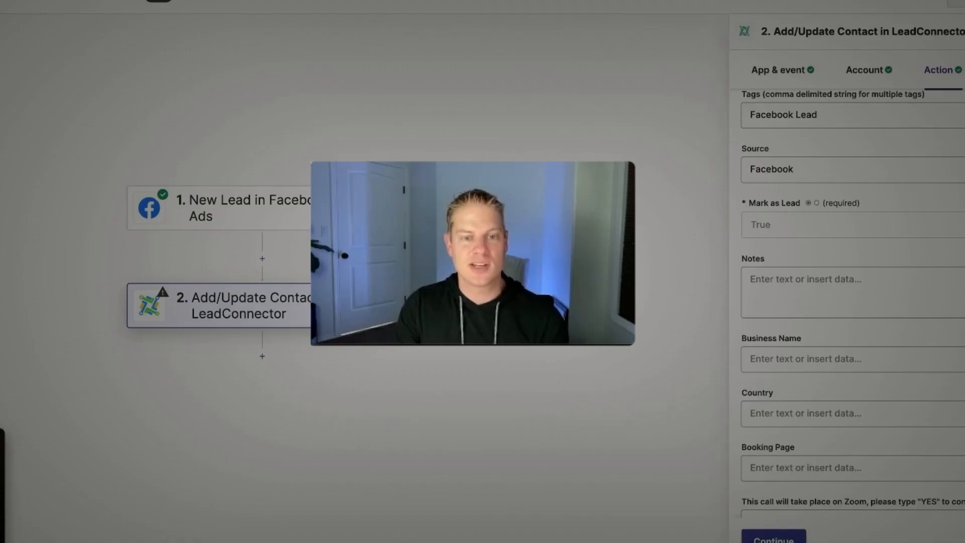